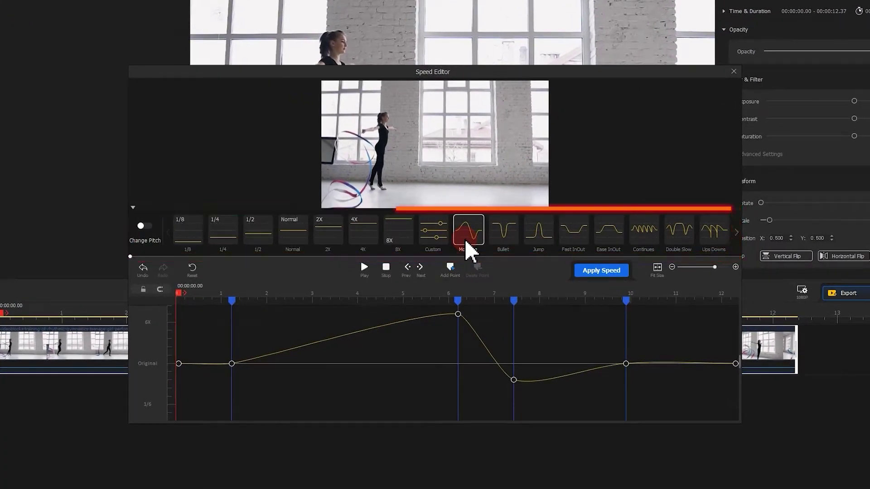
Preview the speed-ramped gymnast, basketball and ballerina demo clips, then return to the empty project.
click(366, 268)
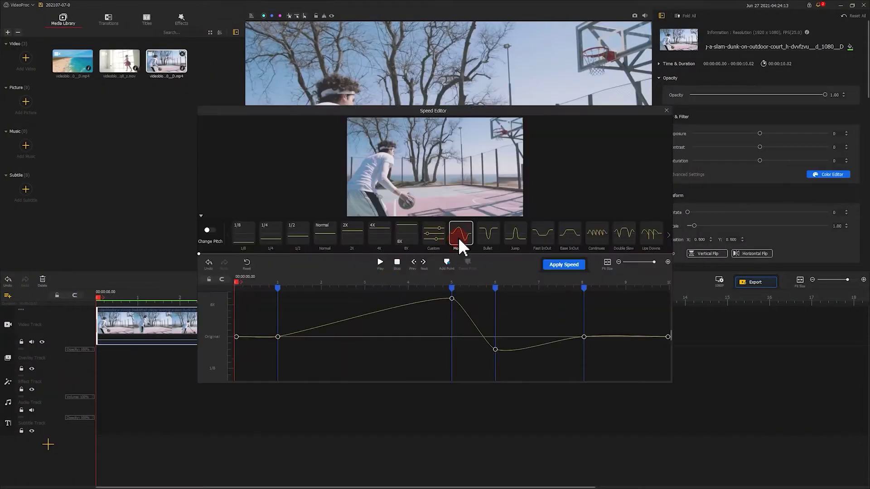
click(496, 350)
click(587, 337)
click(375, 265)
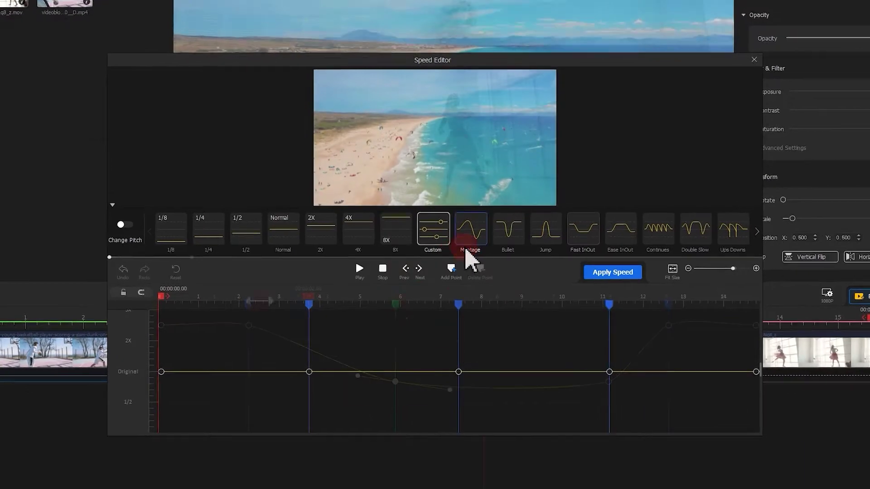
click(466, 232)
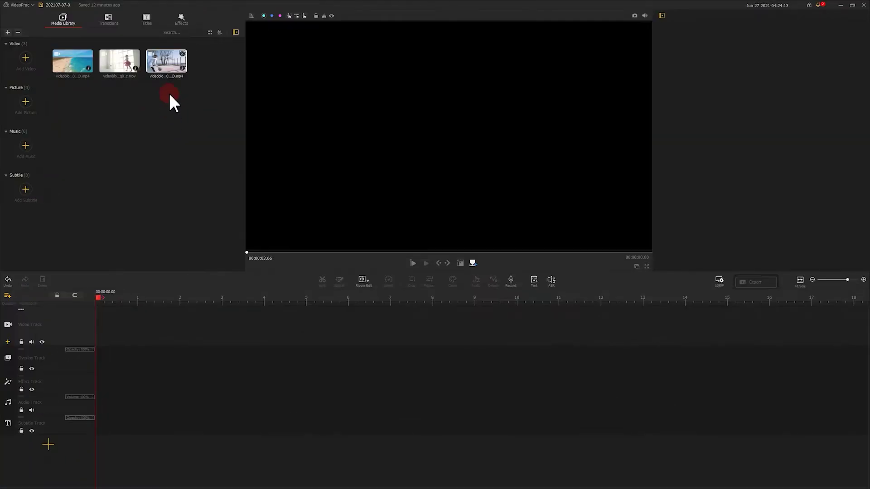
Place the basketball slam-dunk clip on the video track and bring up its Speed Editor.
drag(161, 65, 115, 316)
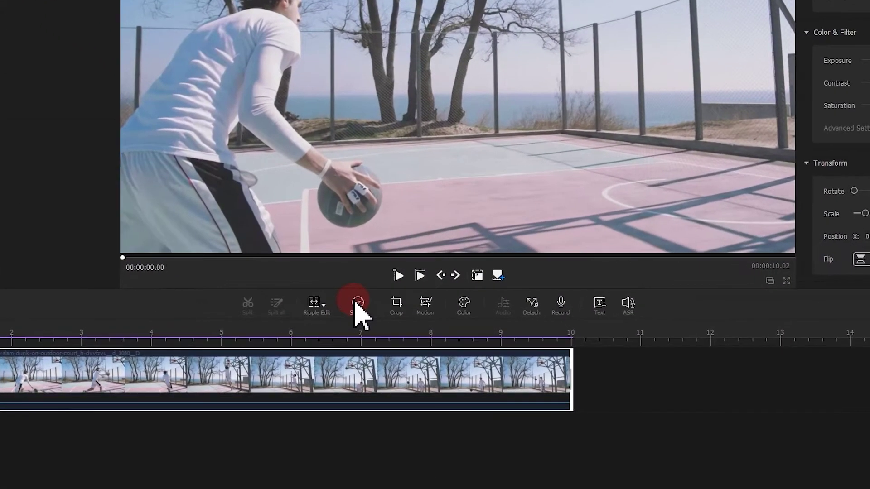
click(356, 303)
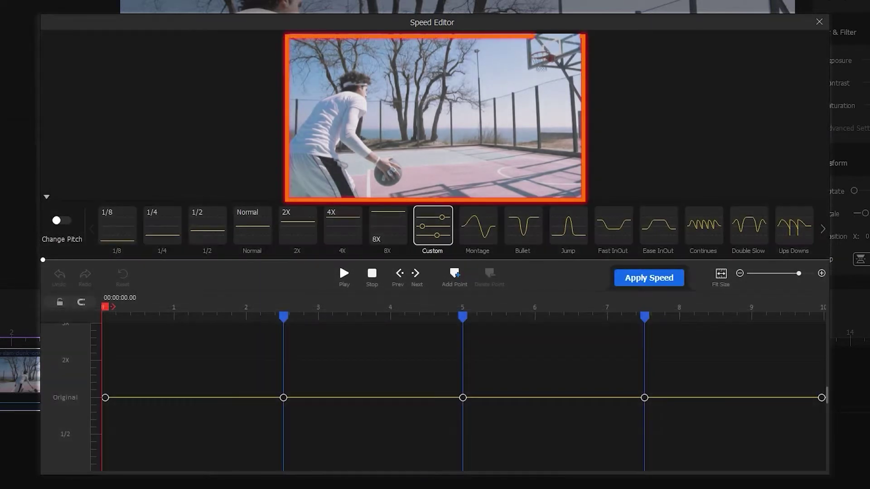
click(346, 276)
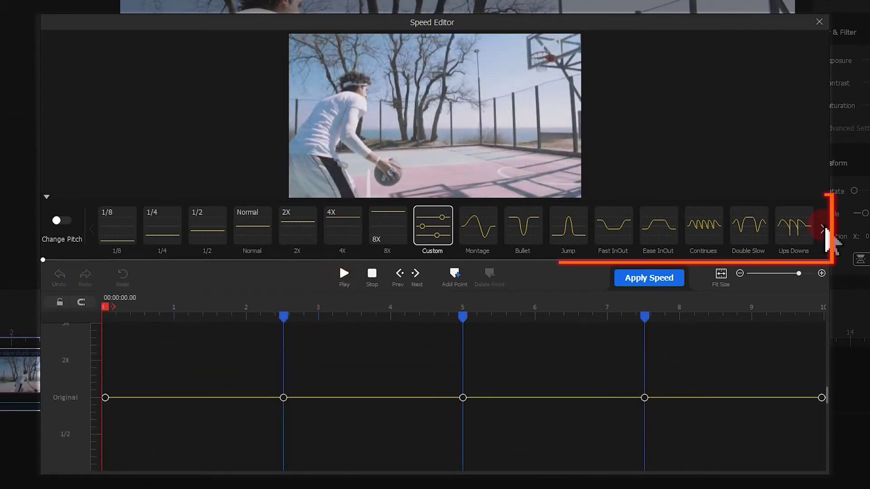
click(822, 227)
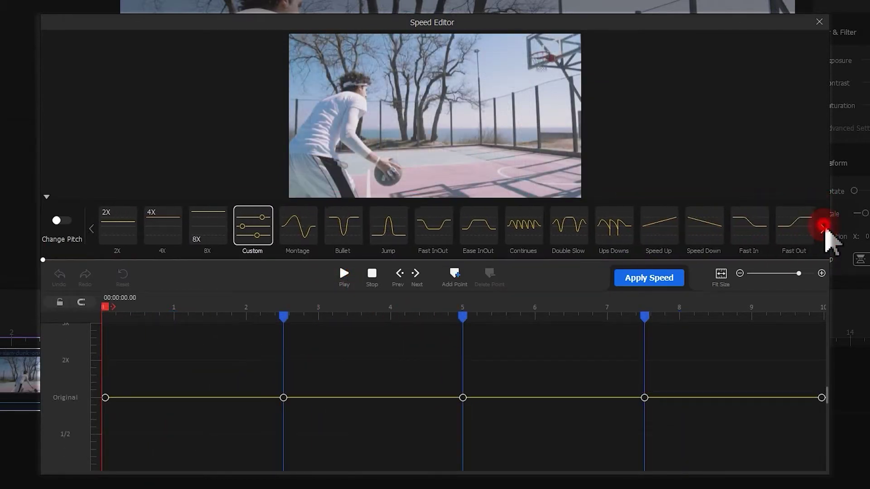
click(285, 238)
click(338, 232)
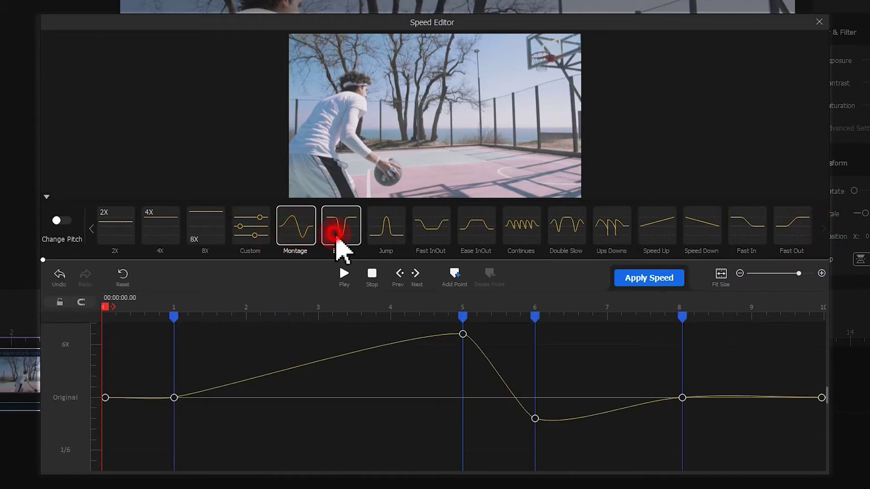
click(384, 231)
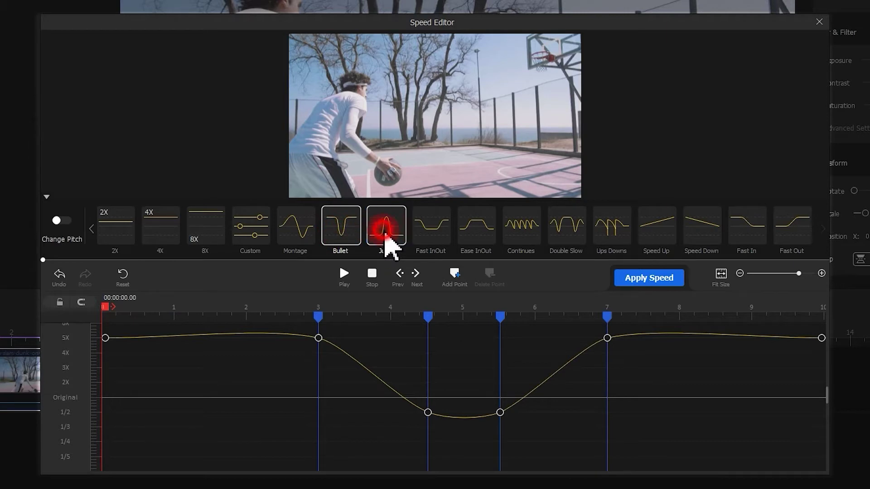
click(428, 232)
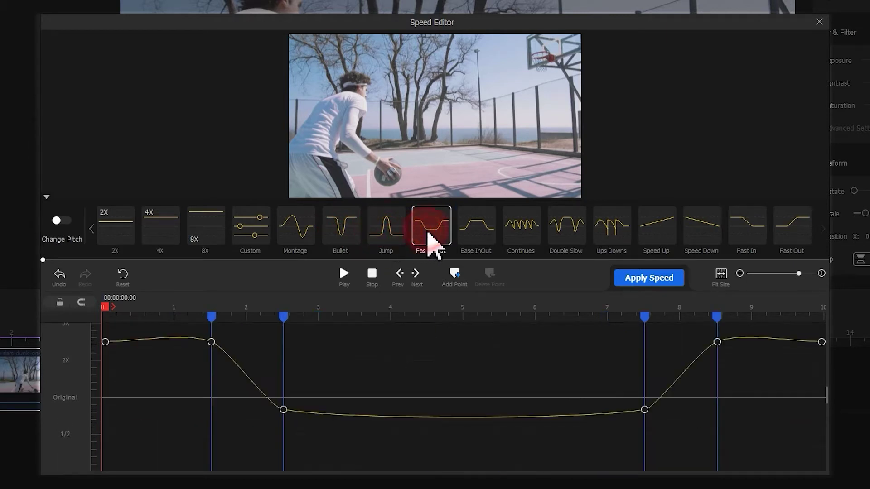
click(470, 233)
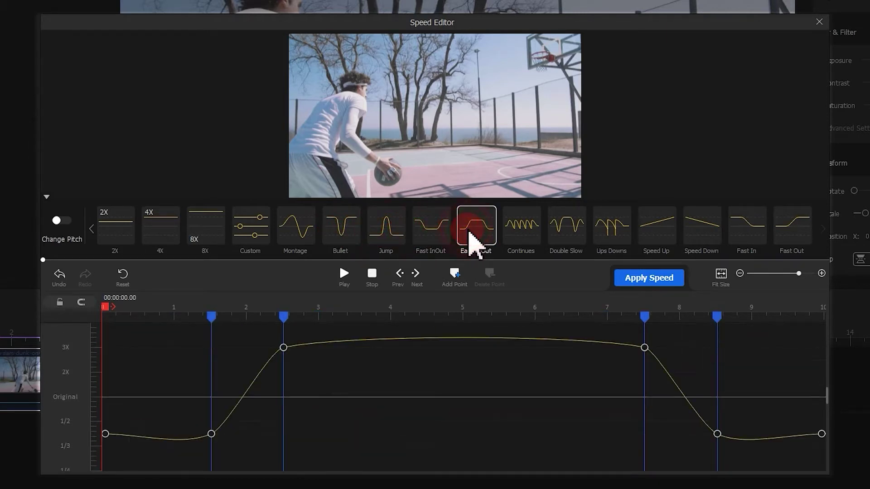
click(525, 231)
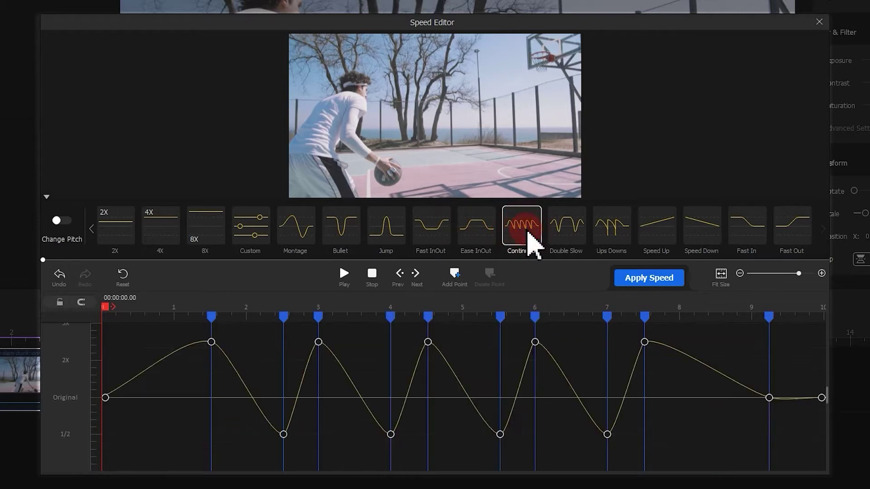
click(567, 225)
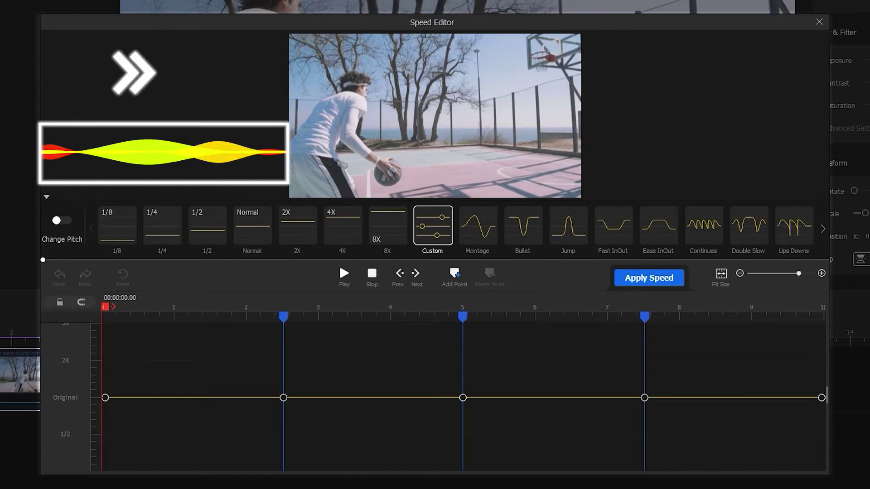
click(66, 221)
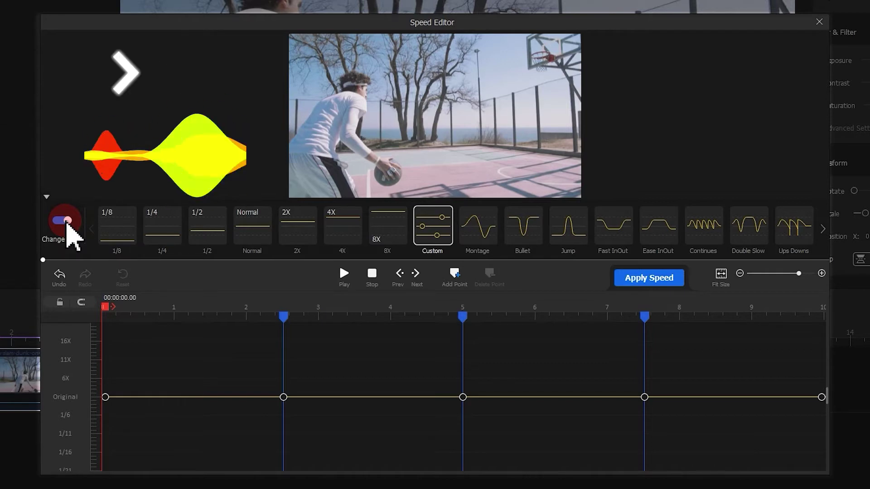
click(66, 221)
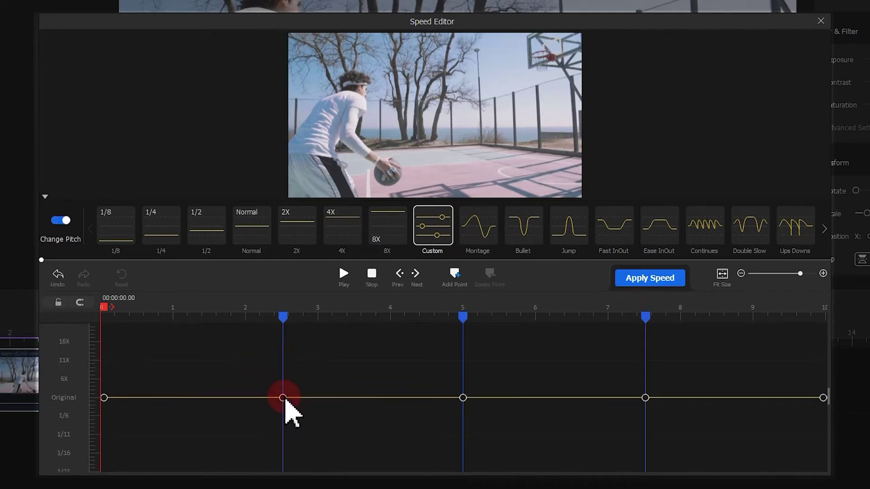
Raise the 2.5-second keyframe to about 10.9x, switch to the Continues preset, and apply the speed.
click(282, 397)
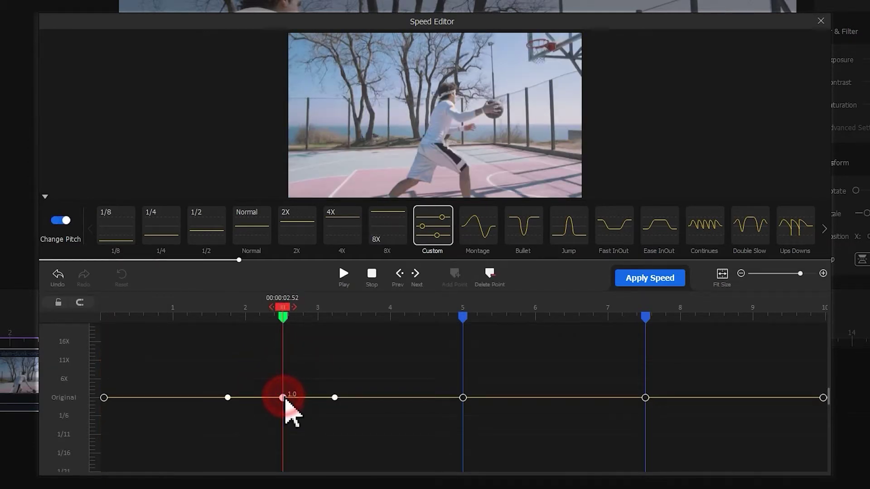
drag(284, 399, 284, 427)
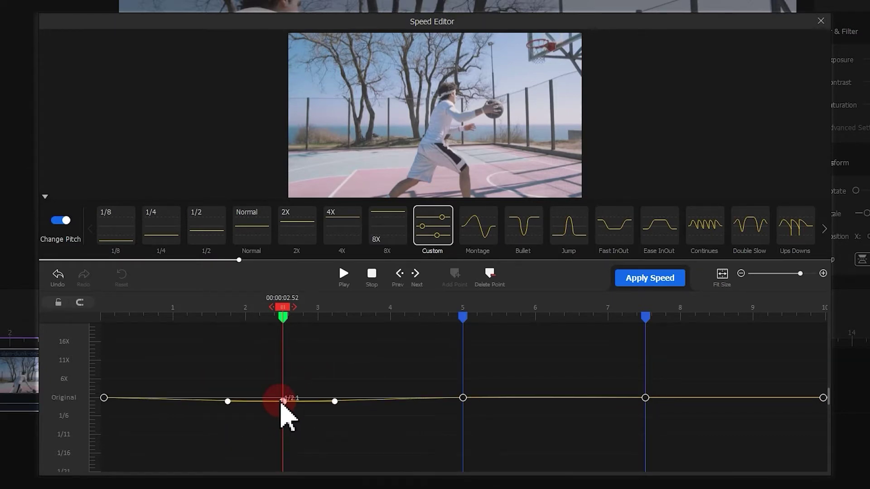
click(704, 225)
click(649, 277)
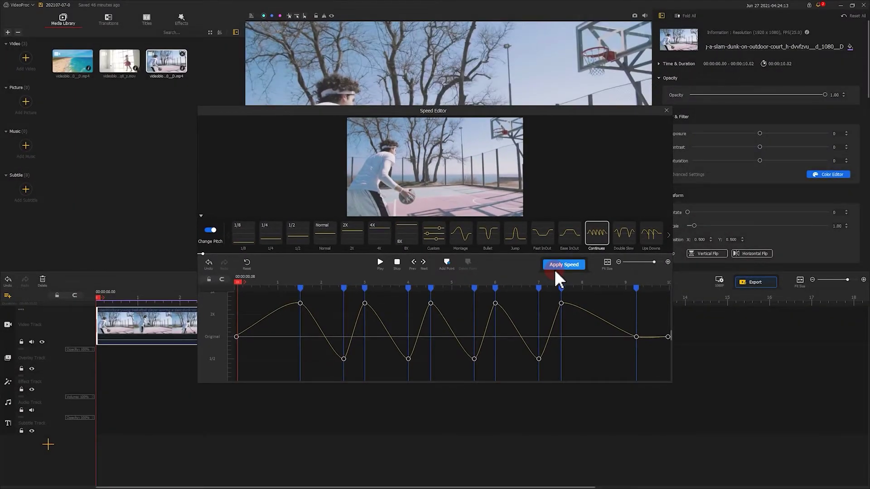
click(556, 272)
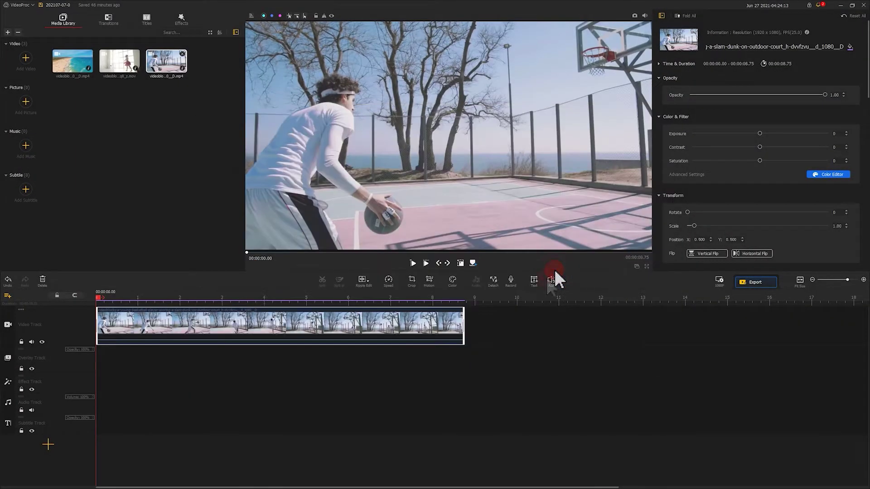
Play back the basketball clip, then put the ballerina clip on the Bullet curve and preview it.
click(414, 263)
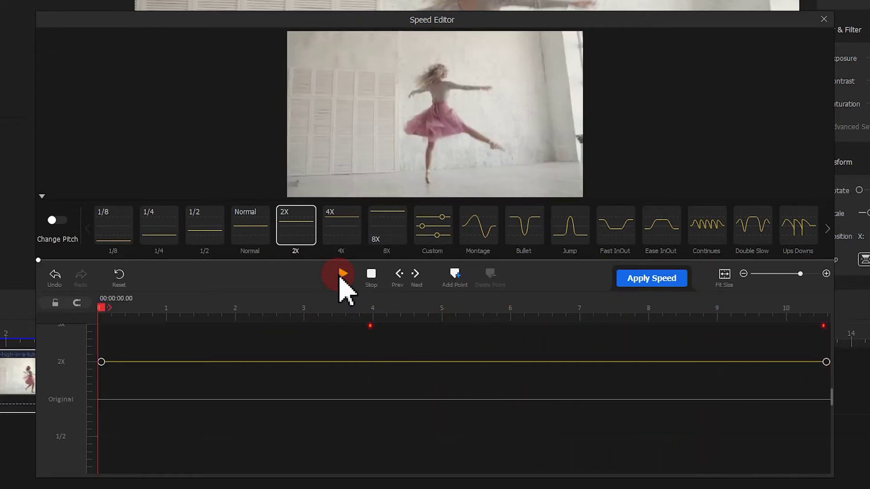
click(511, 235)
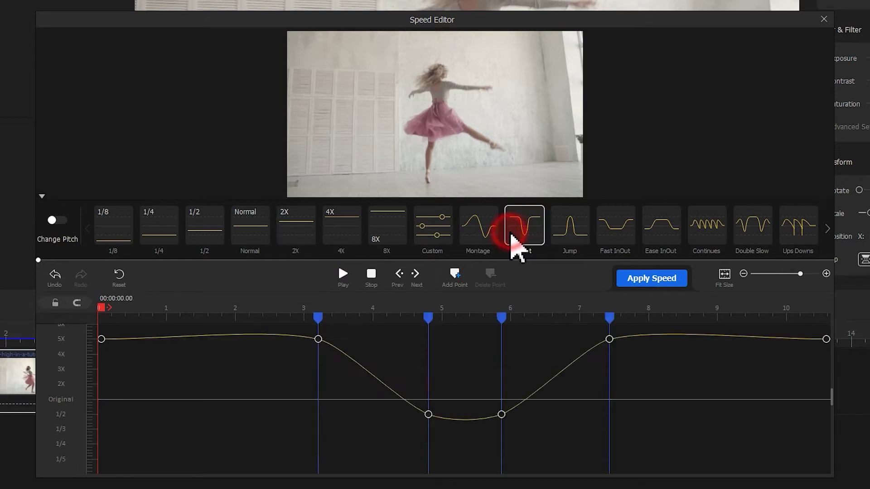
click(354, 273)
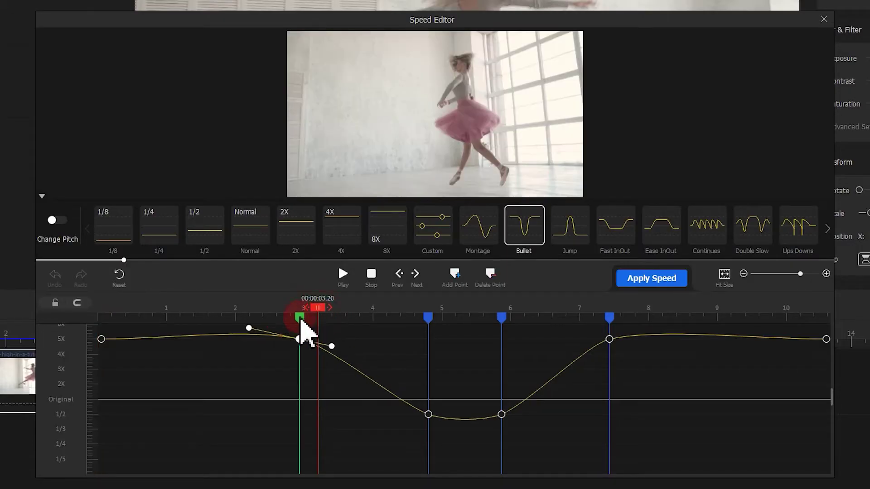
Shift a speed keyframe in time and lower the 2.66-second point toward 4x, then undo it.
mouse_move(299, 317)
mouse_down()
mouse_move(415, 318)
mouse_move(403, 319)
mouse_up()
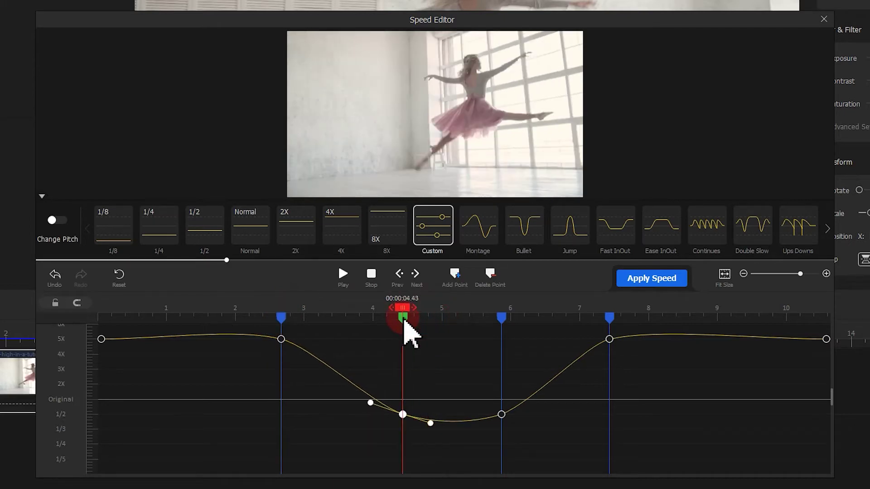
click(310, 332)
drag(286, 344, 283, 359)
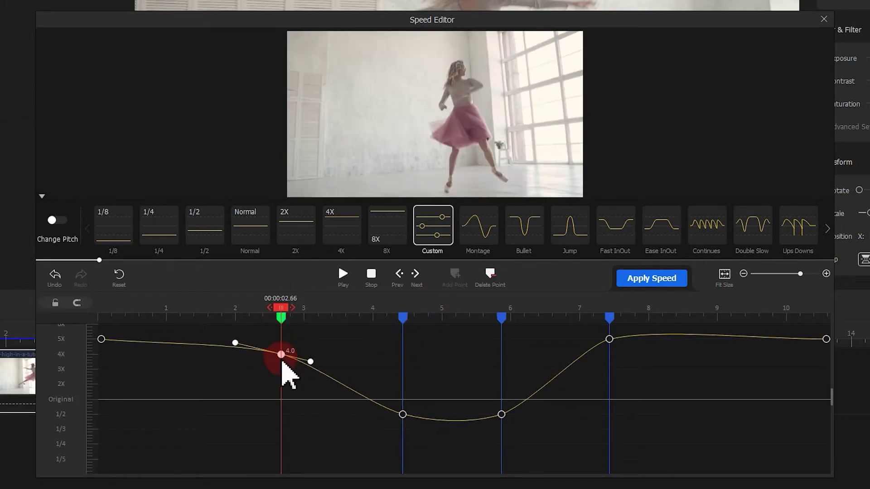
click(101, 339)
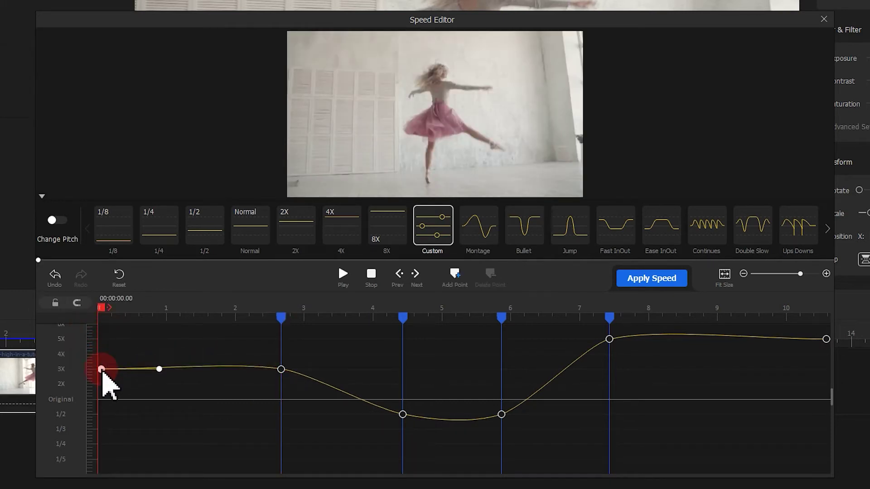
click(55, 275)
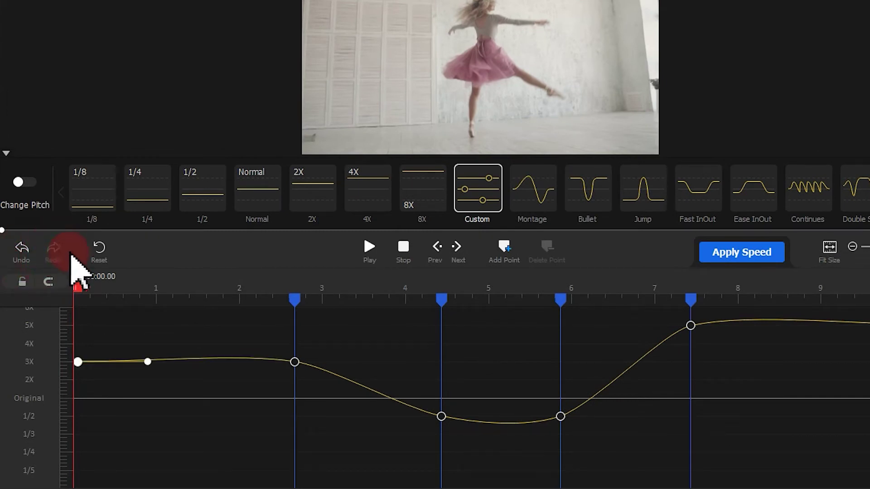
Reset the curve, reshape it into a fast-slow-fast plateau ending near 6.4s, then apply and play it.
click(91, 251)
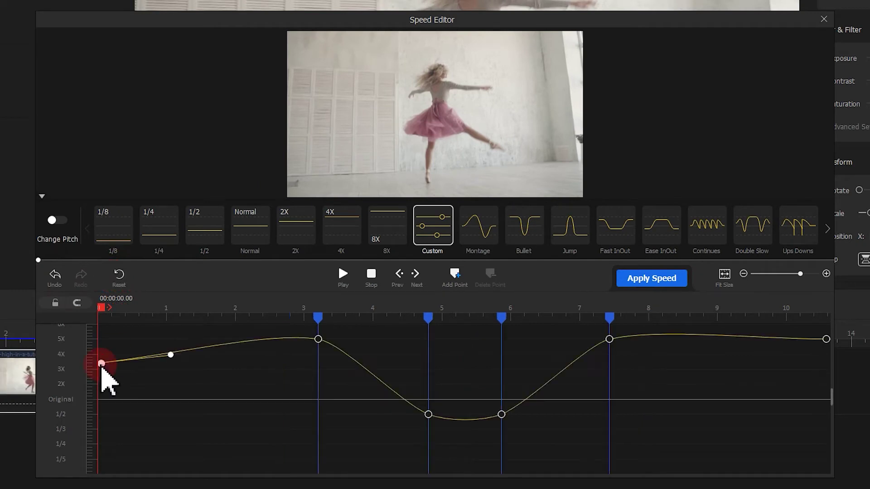
drag(101, 359, 101, 369)
drag(318, 340, 318, 369)
drag(609, 341, 608, 369)
click(278, 364)
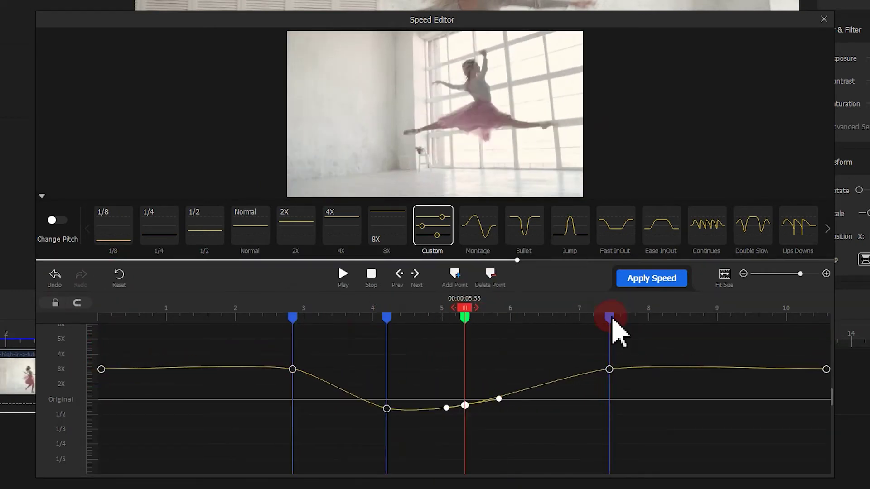
drag(610, 317, 541, 317)
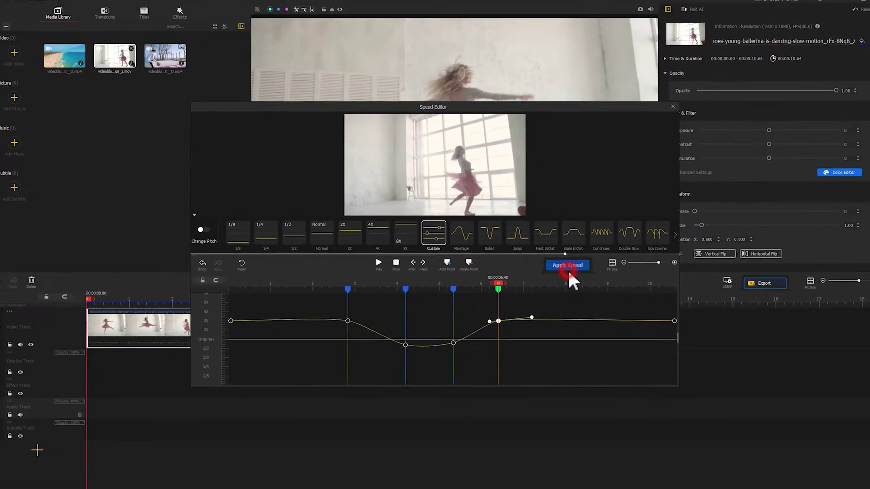
click(651, 278)
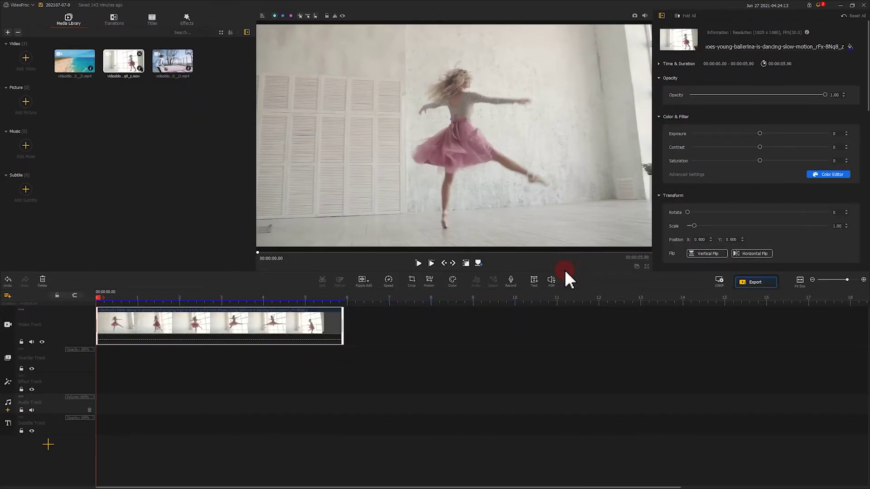
click(428, 264)
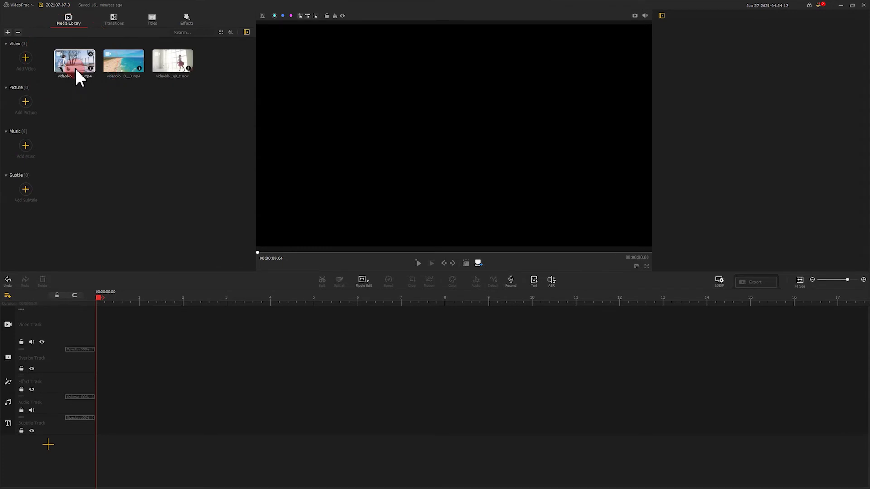
Add the basketball clip to the video track, move the playhead to about 1.56 s, and open Speed.
drag(75, 71, 142, 323)
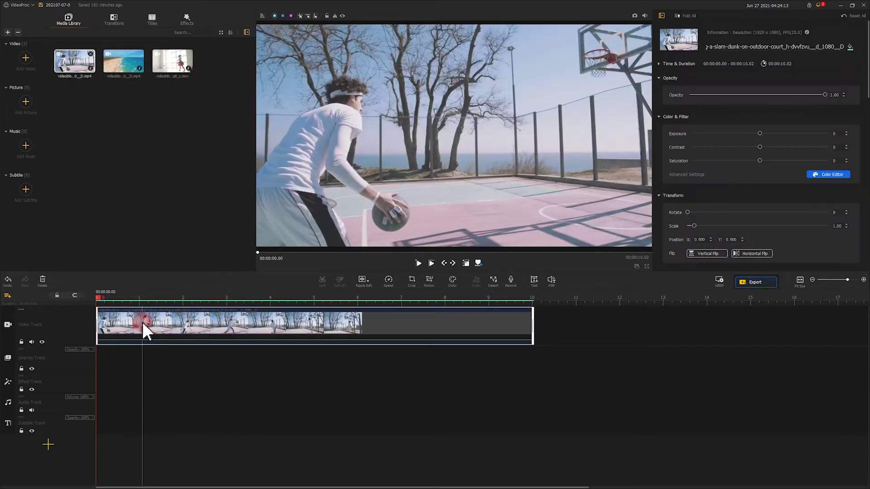
click(99, 297)
drag(99, 302, 520, 299)
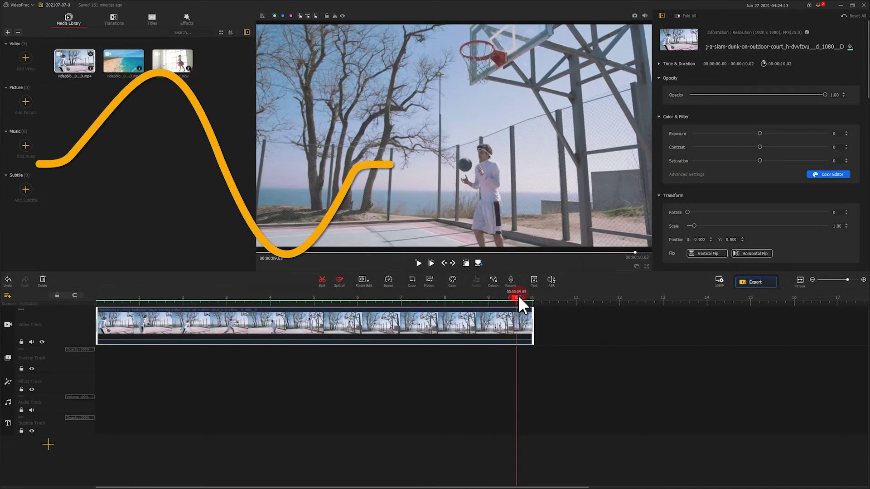
click(390, 279)
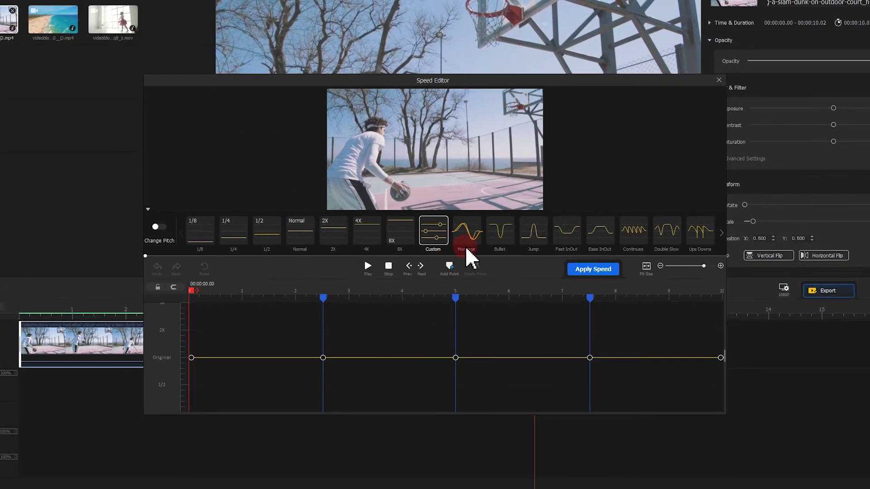
Apply the Montage preset, pull the 5s, 6s and 8s points earlier, and adjust the 3.4s peak and 4.4s low.
click(466, 247)
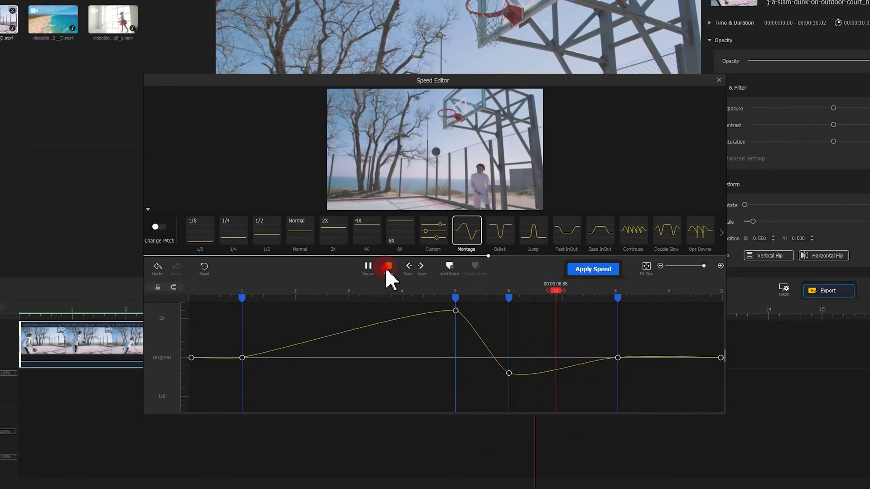
click(387, 271)
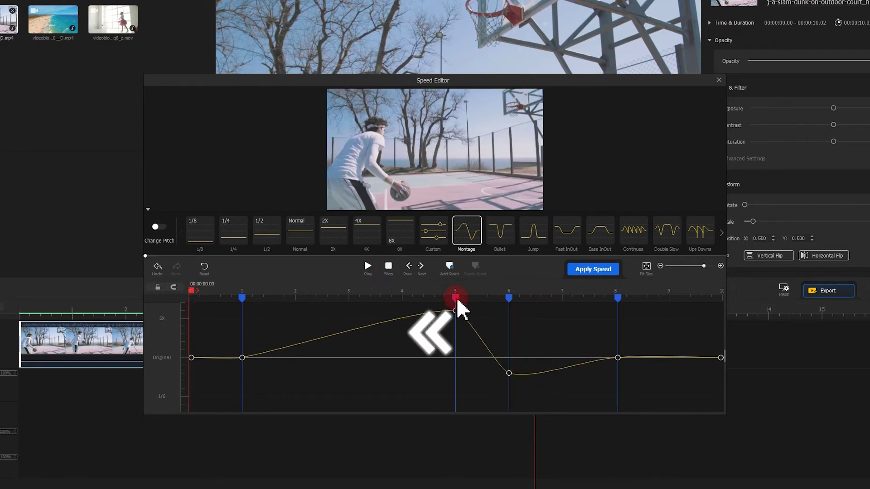
drag(461, 310, 426, 304)
drag(509, 296, 431, 297)
drag(618, 298, 575, 294)
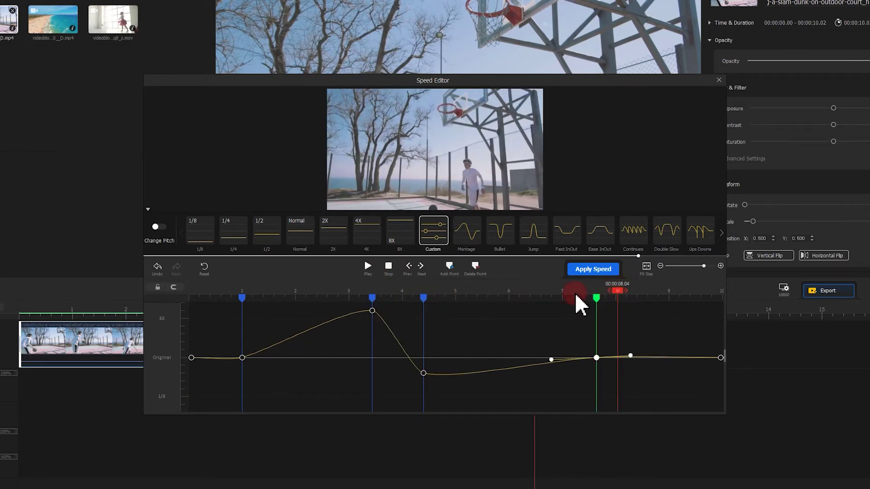
drag(370, 311, 378, 320)
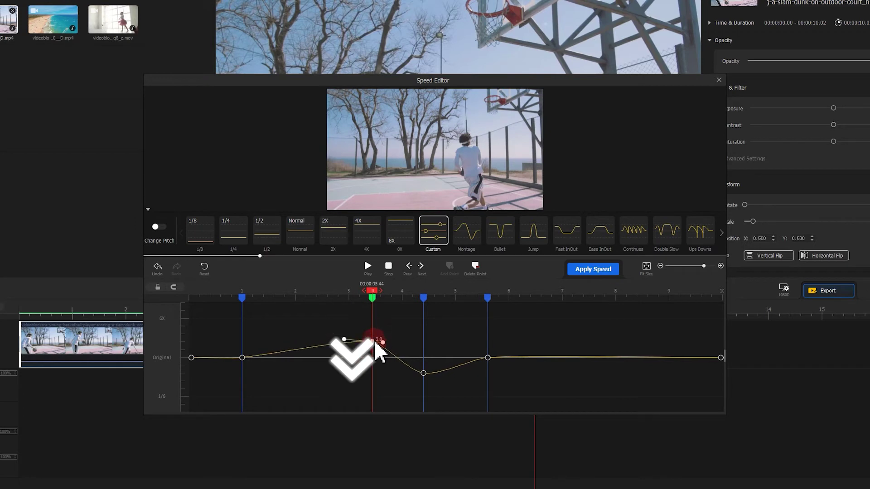
drag(423, 373, 425, 370)
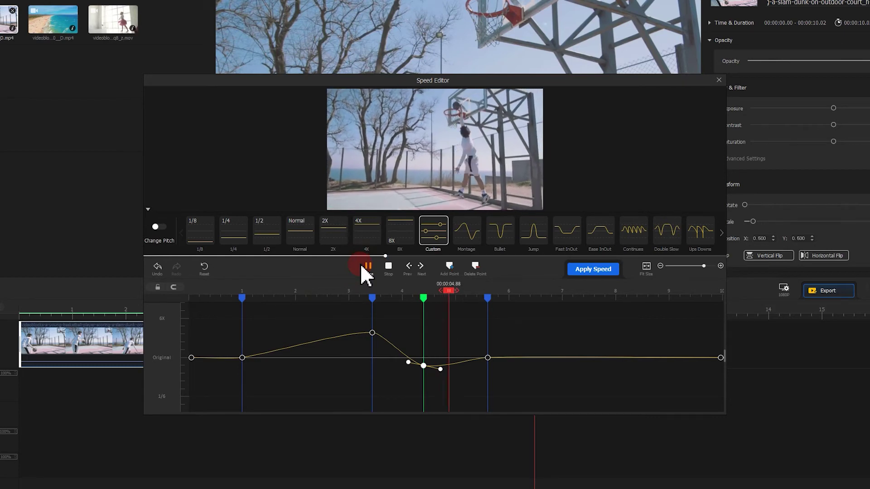
Cycle through the Bullet, Jump, Fast InOut, Ease InOut and Continues presets, then preview the result.
click(494, 232)
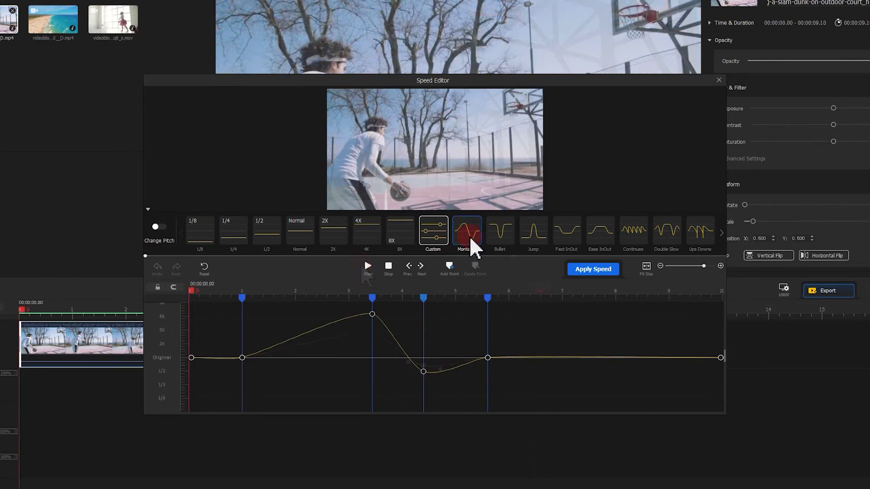
click(531, 233)
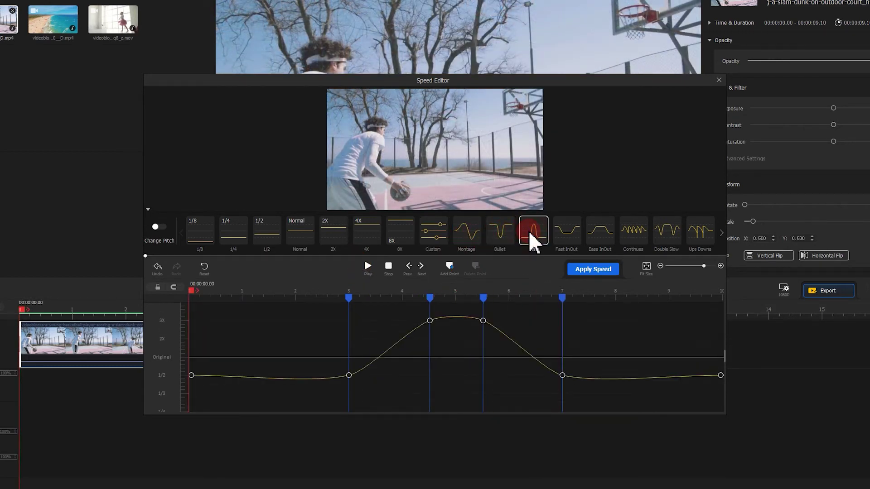
click(562, 234)
click(604, 235)
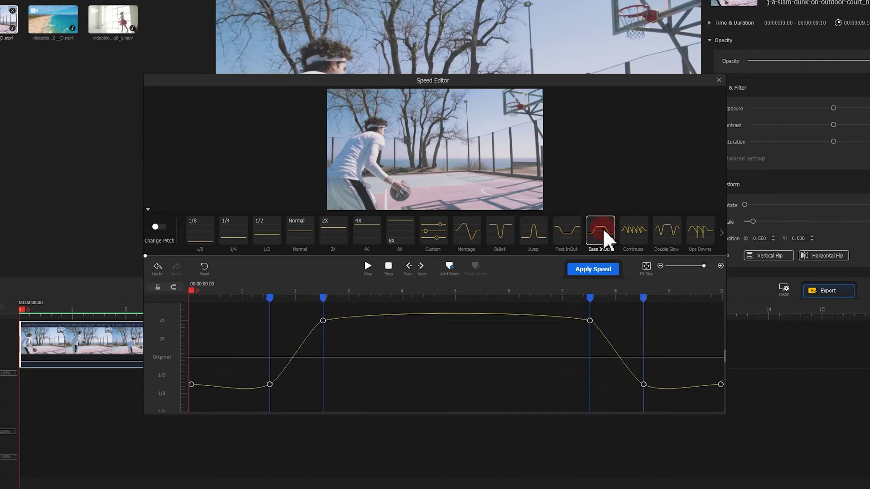
click(633, 234)
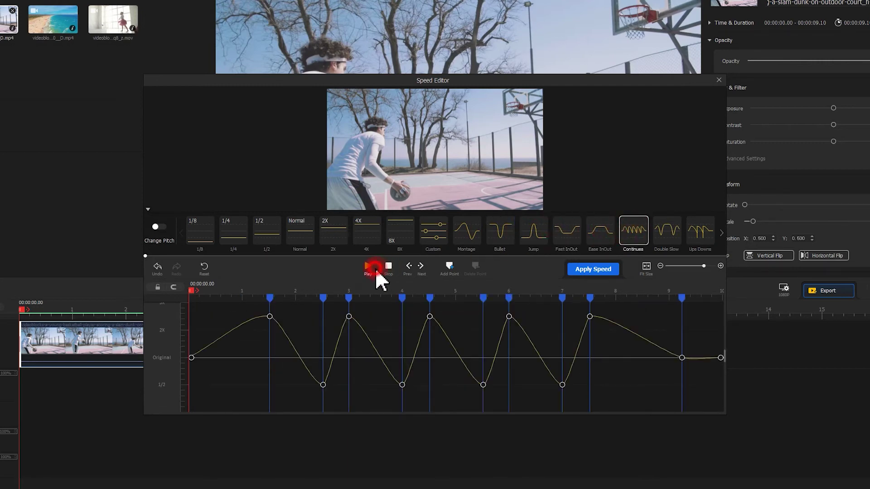
click(368, 268)
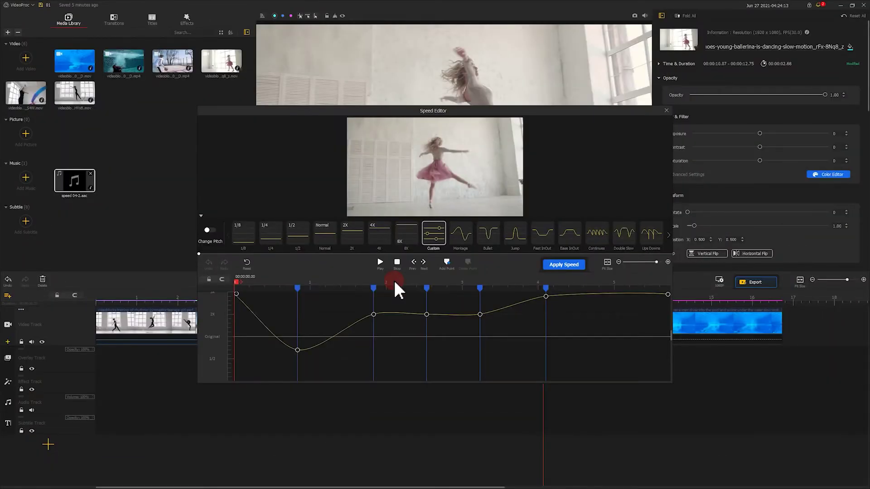
Apply the ballerina clip's speed curve, drop the speed 04-2 music on the audio track, and play the timeline.
click(562, 264)
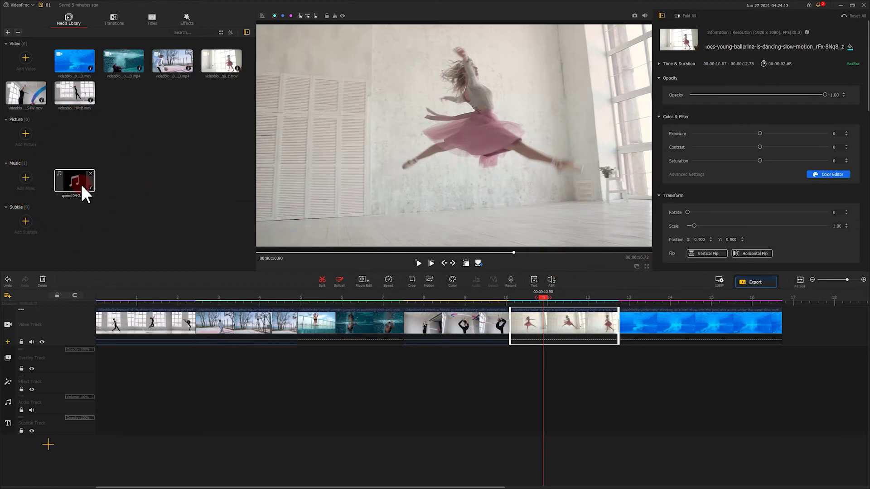
drag(83, 193, 102, 396)
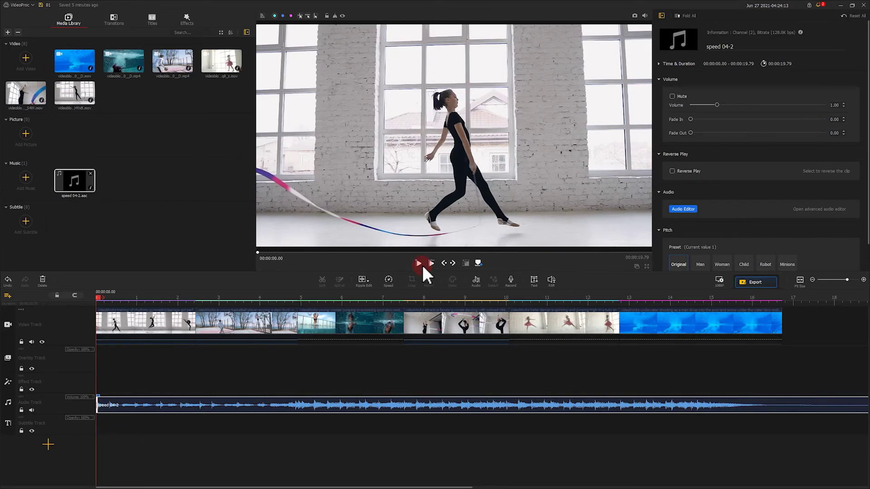
click(419, 263)
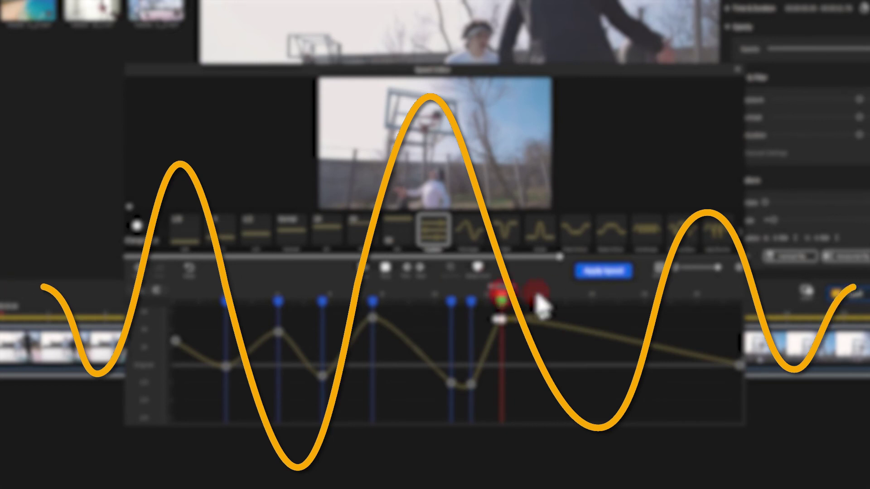
click(596, 384)
Drag the new speed point later, lay the speed 04-2 music onto the audio track, and play it back.
drag(598, 305, 655, 308)
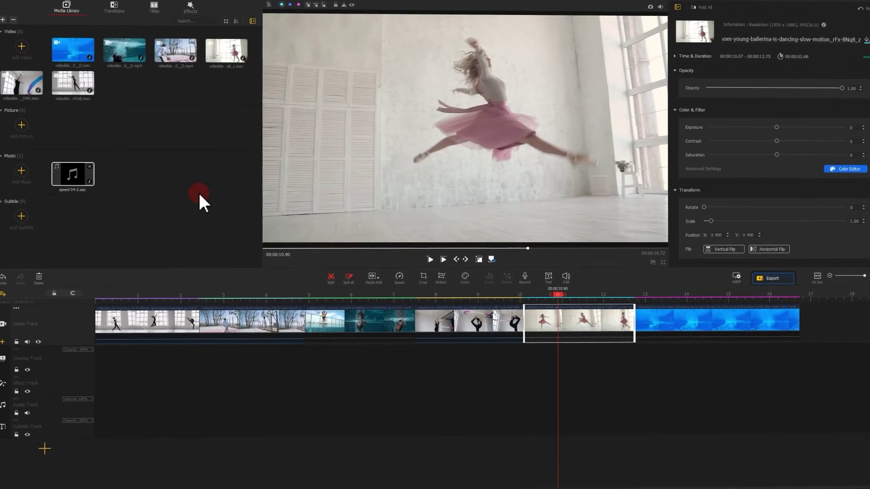
drag(79, 167, 103, 393)
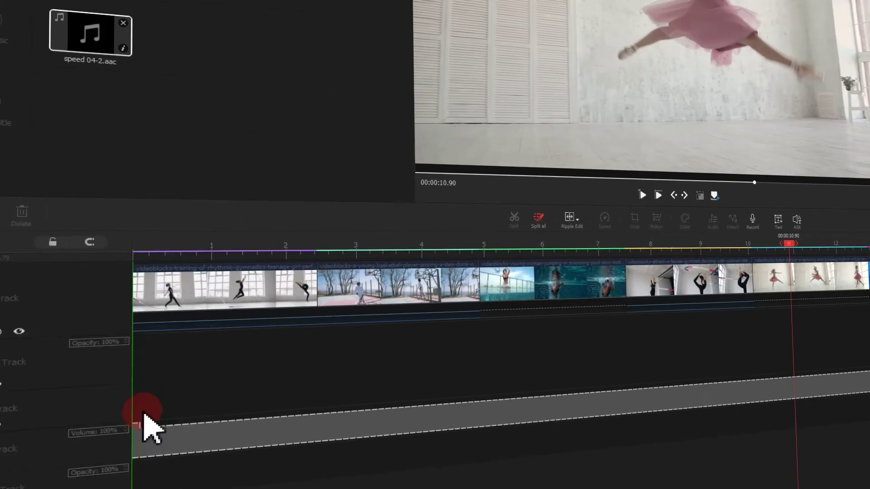
drag(147, 423, 146, 424)
click(642, 195)
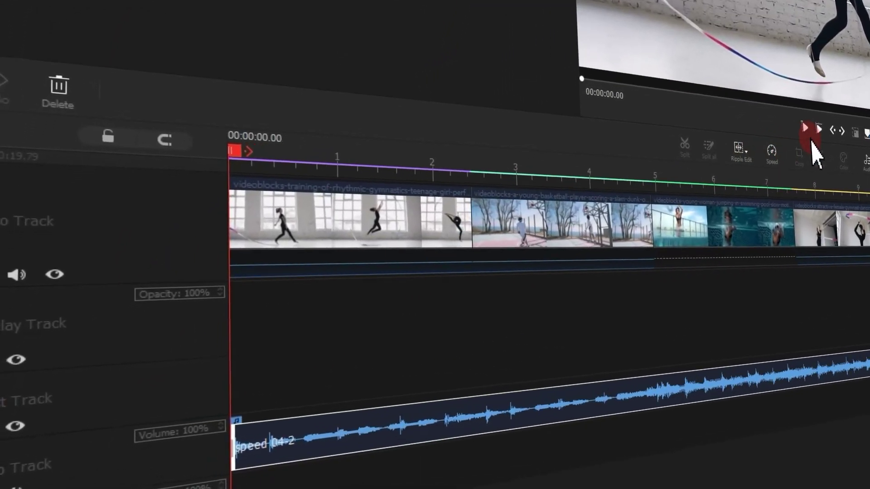